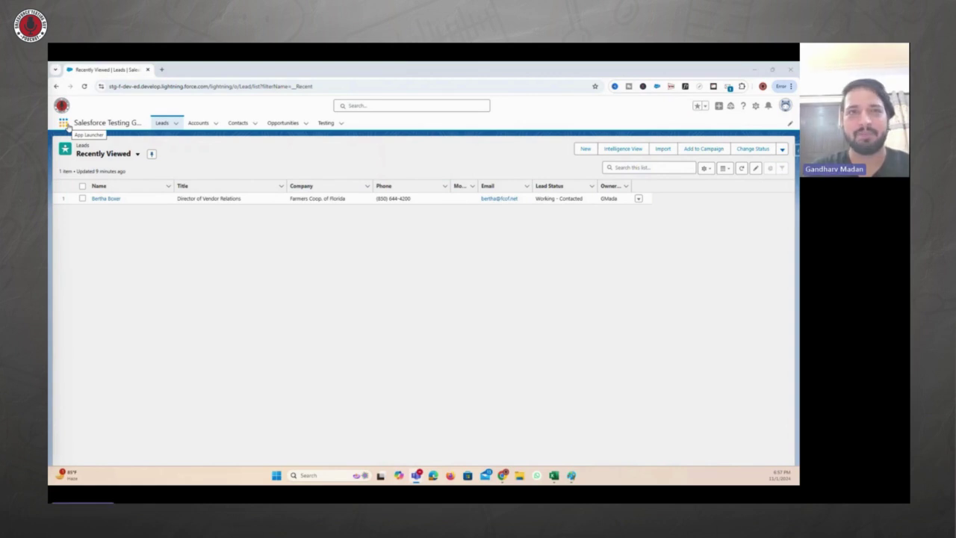
- Reload the recently viewed Leads list in the browser
click(209, 85)
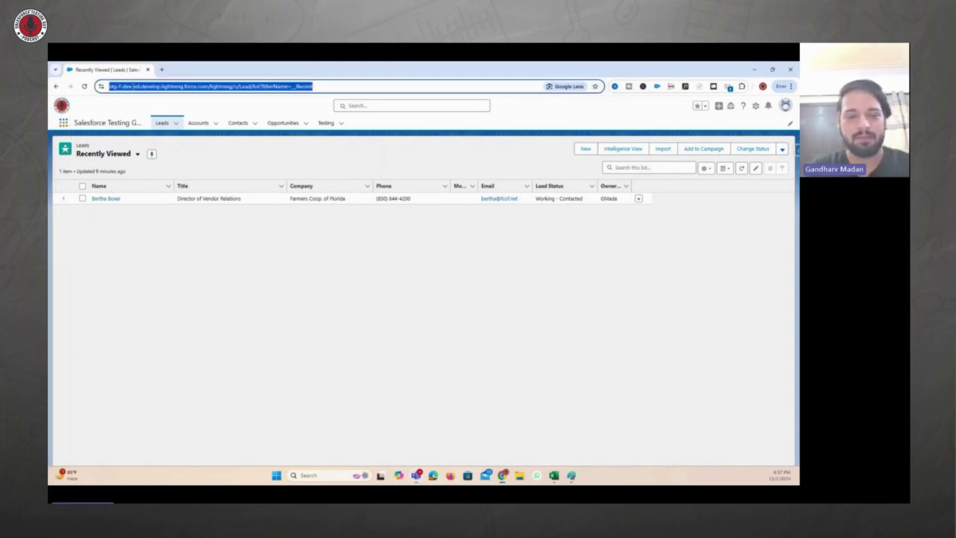
key(Return)
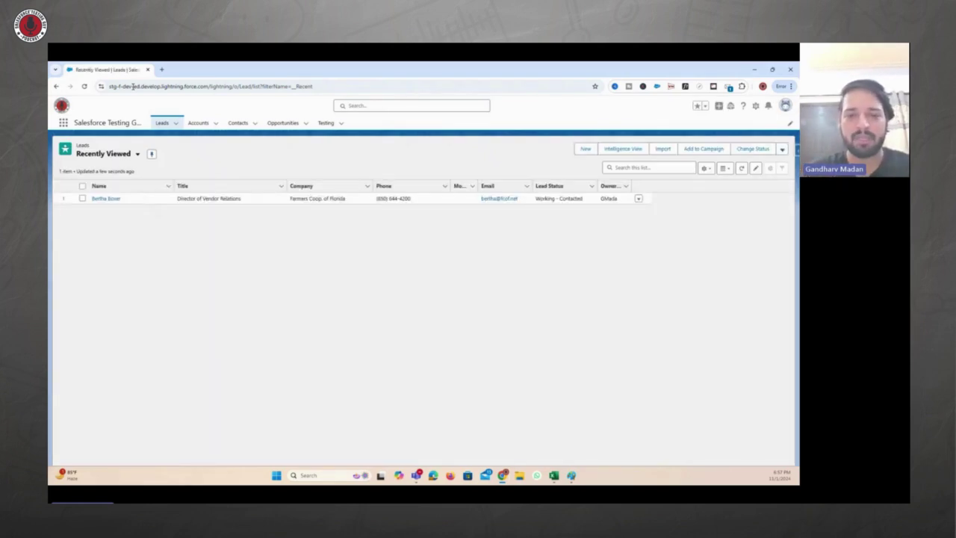
click(64, 123)
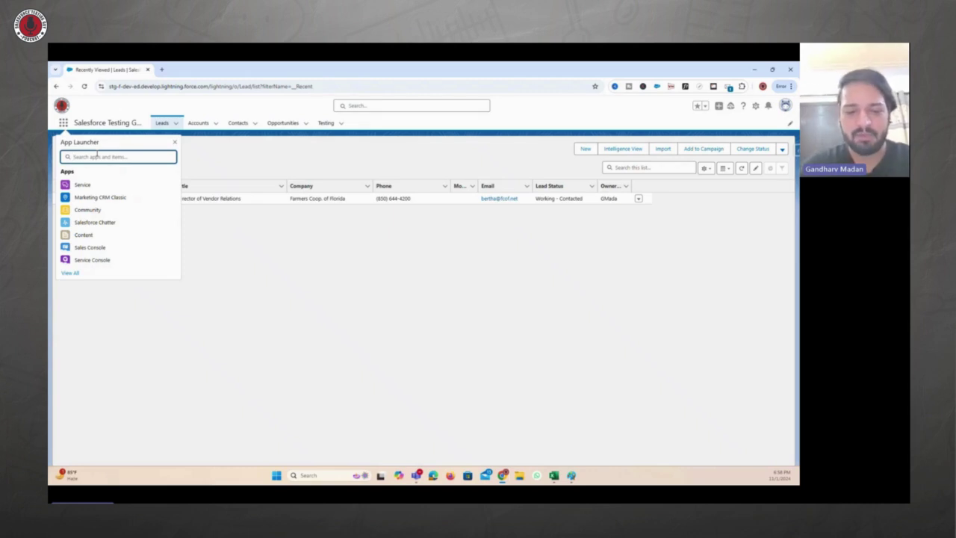
text(sales)
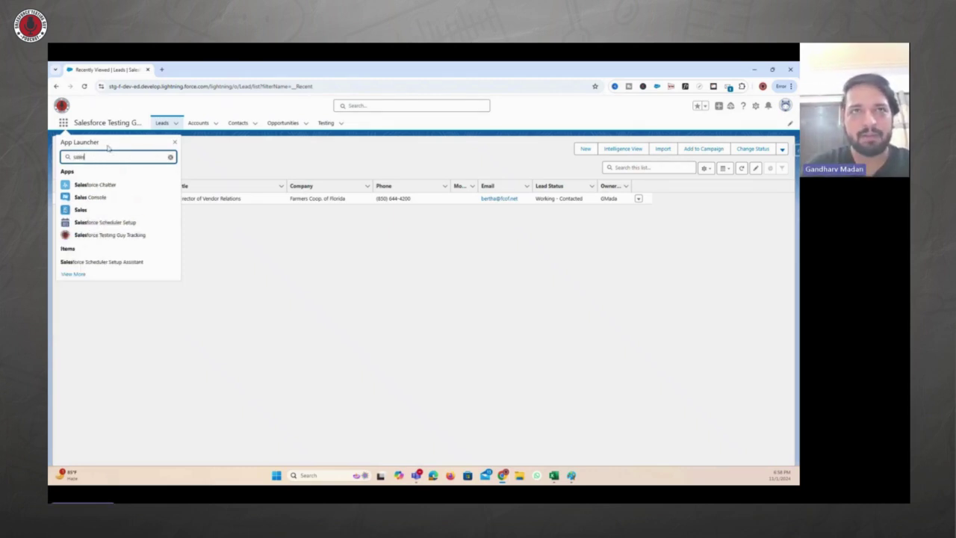
click(64, 123)
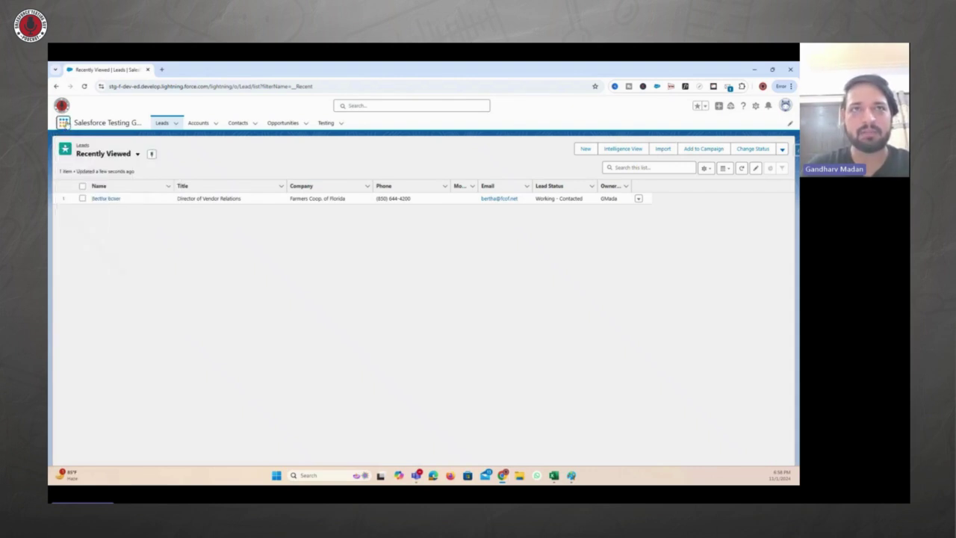
click(65, 124)
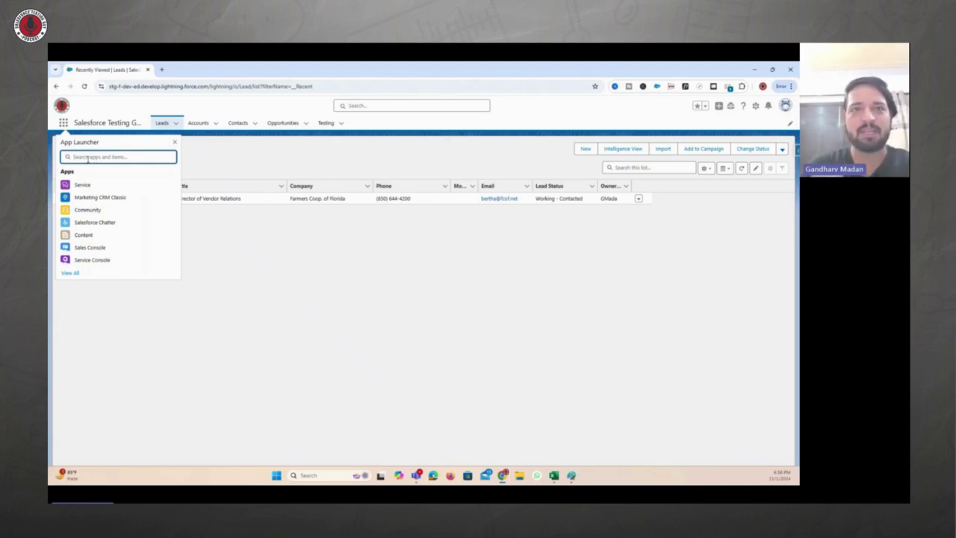
click(176, 142)
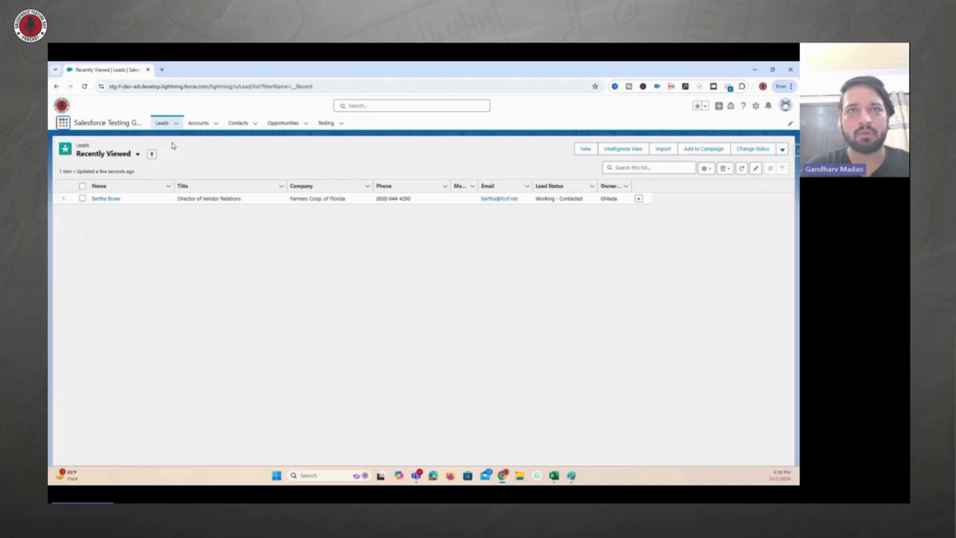
- Find the Sales app by searching the available apps for "sales" and open it
click(63, 124)
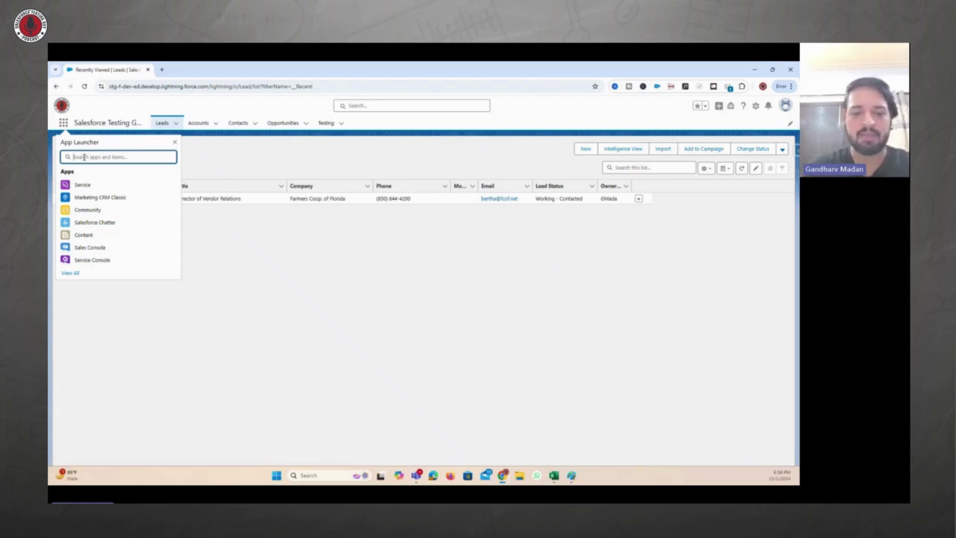
text(sale)
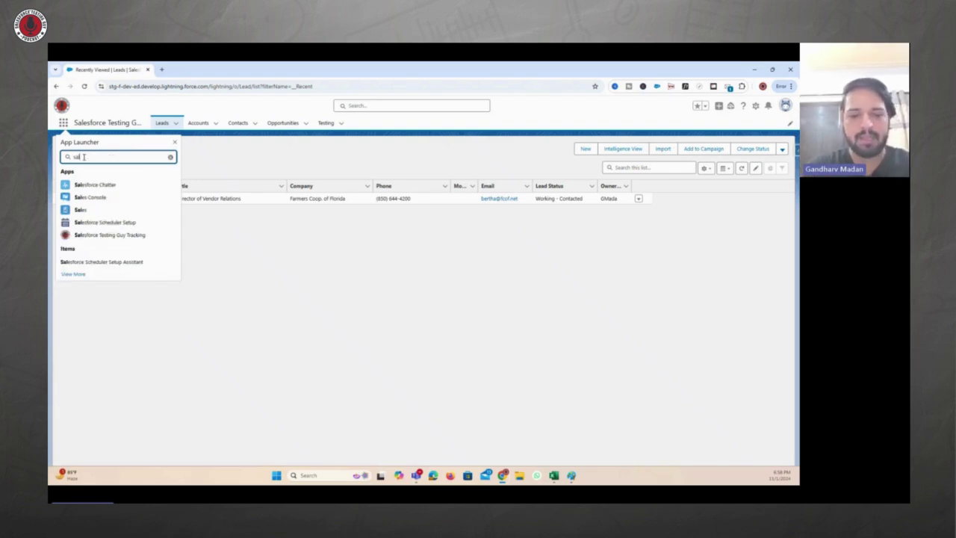
text(s)
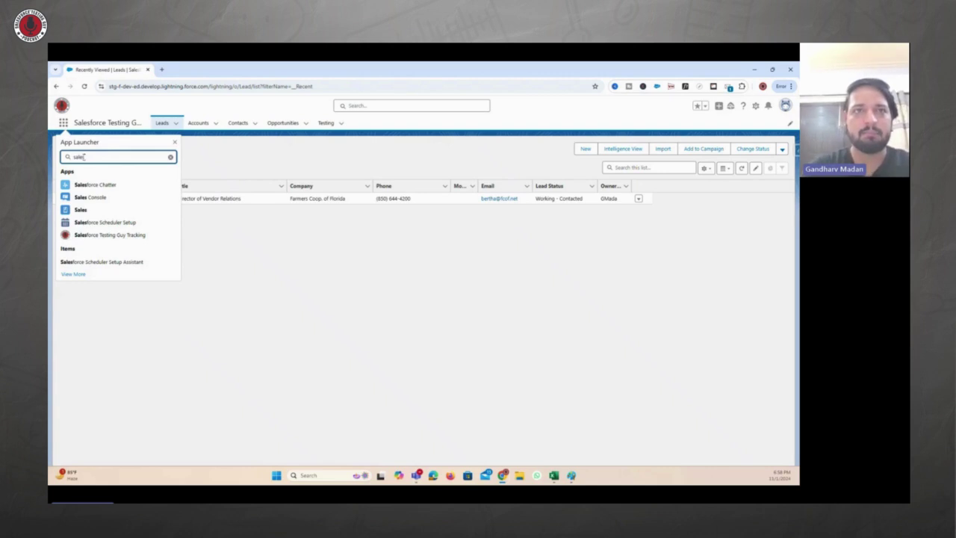
click(95, 211)
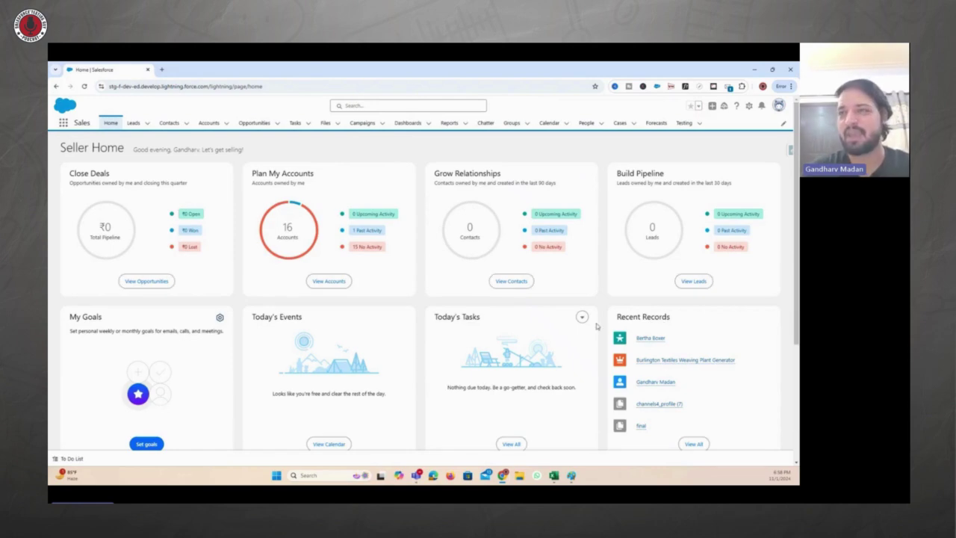
- Look over the Seller Home page, from the deal and account cards to goals, events, tasks, recent records and Salesblazer
scroll(448, 269, down, 3)
scroll(422, 293, up, 1)
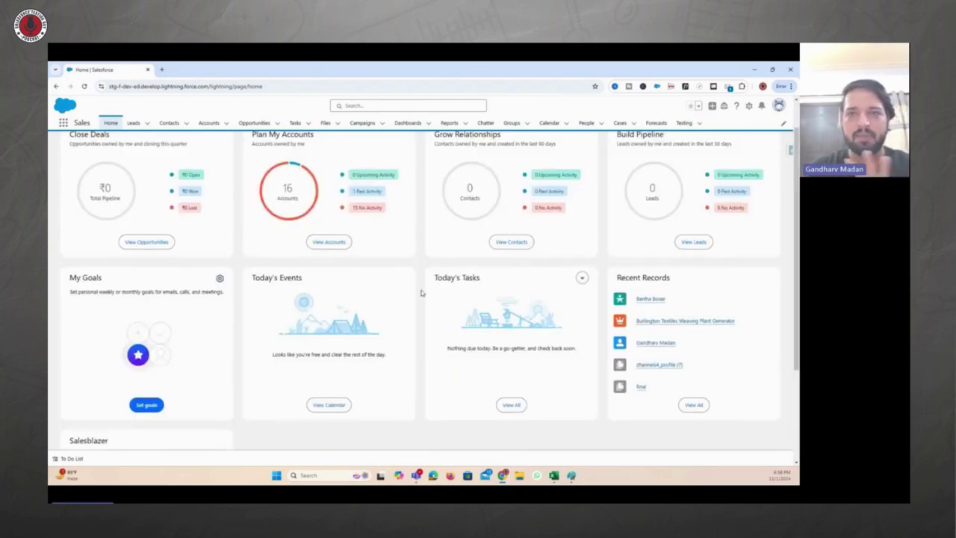
scroll(412, 284, down, 1)
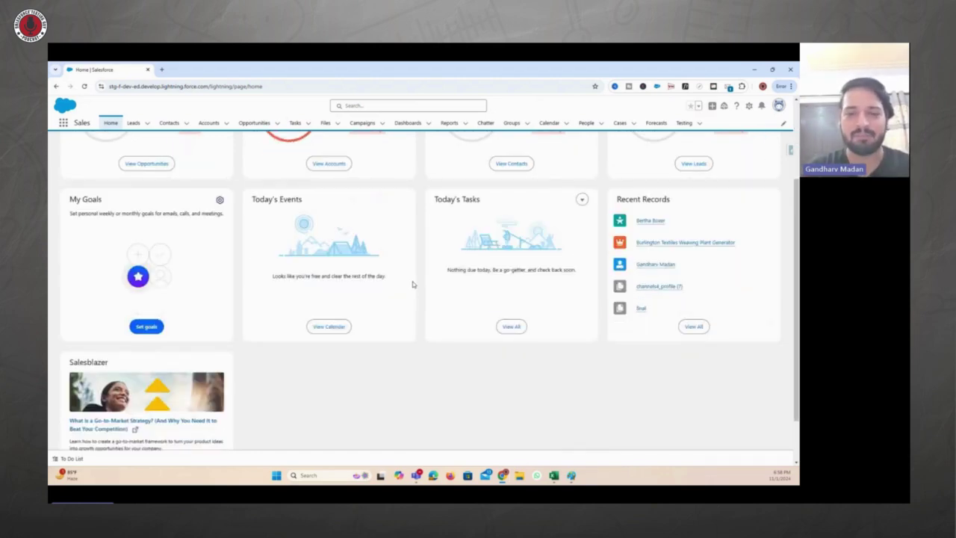
scroll(414, 284, up, 2)
scroll(414, 284, down, 1)
scroll(414, 285, up, 1)
scroll(412, 285, down, 2)
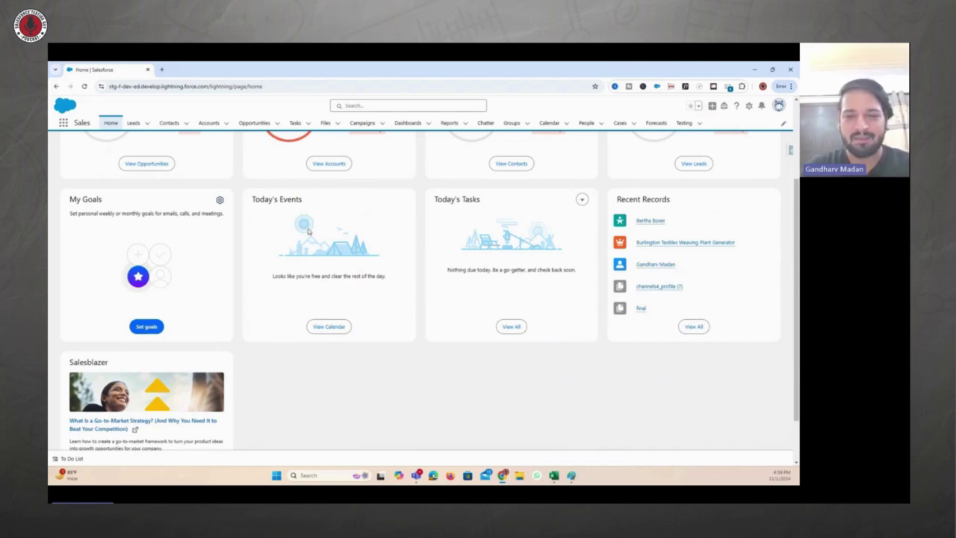
scroll(227, 184, up, 3)
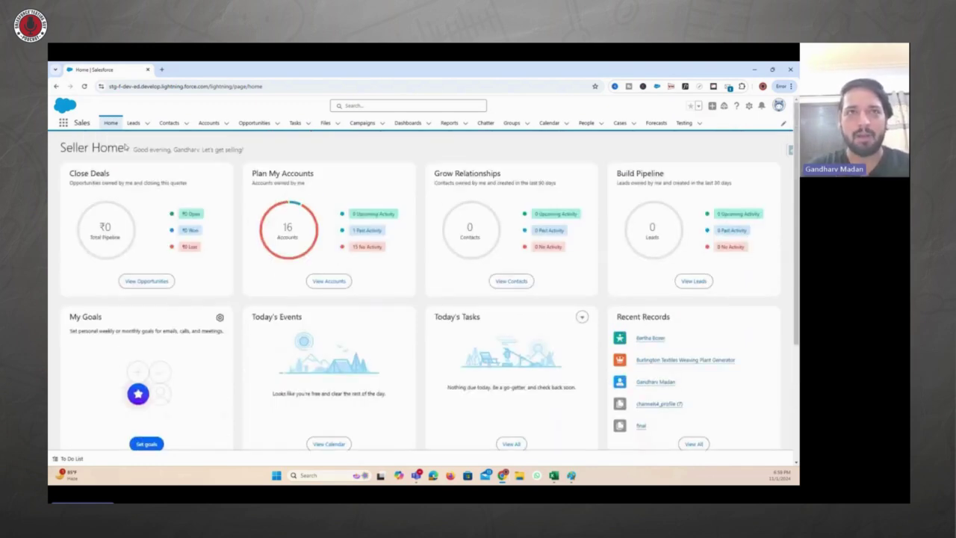
- Switch to the Service app, searching the available apps for "ser"
click(64, 123)
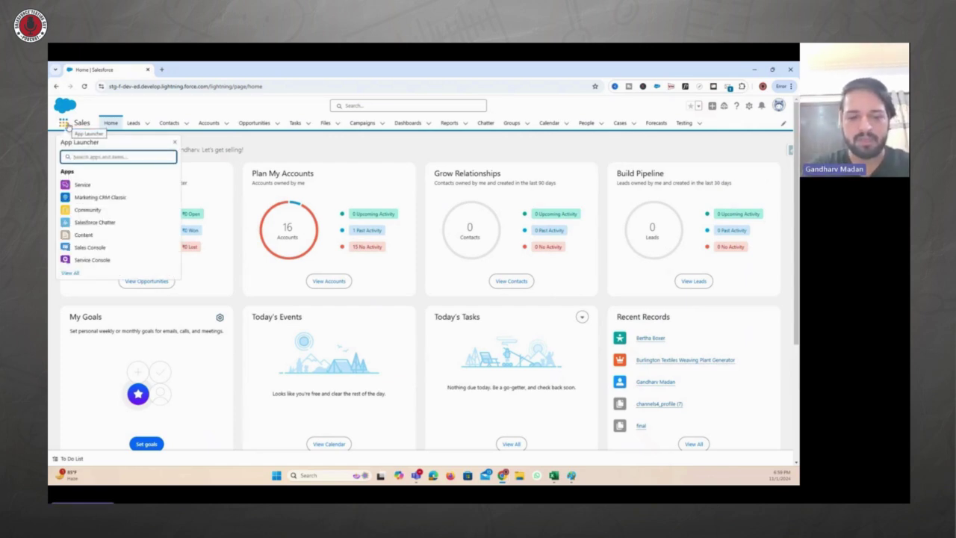
text(ser)
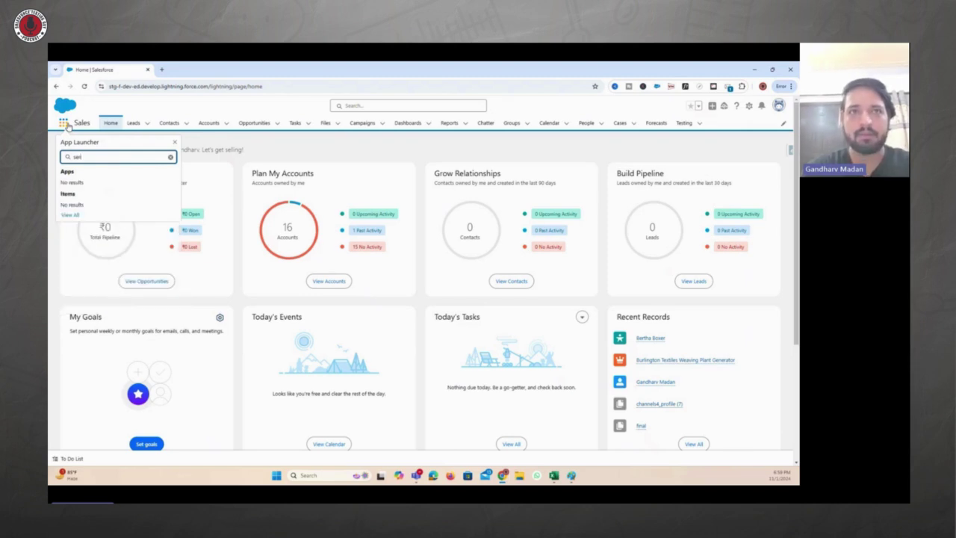
key(BackSpace)
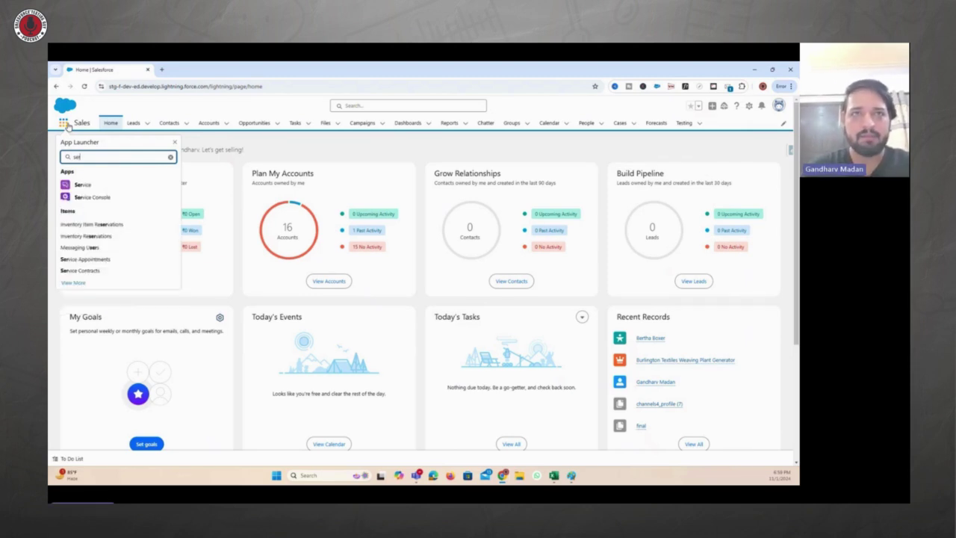
click(97, 188)
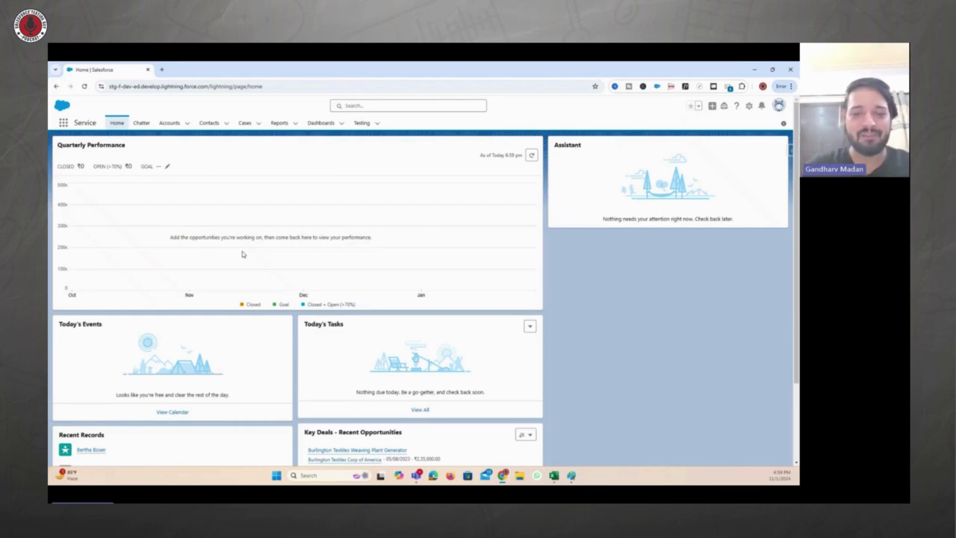
- Switch to the Marketing CRM Classic app, searching the available apps for "marke"
click(64, 124)
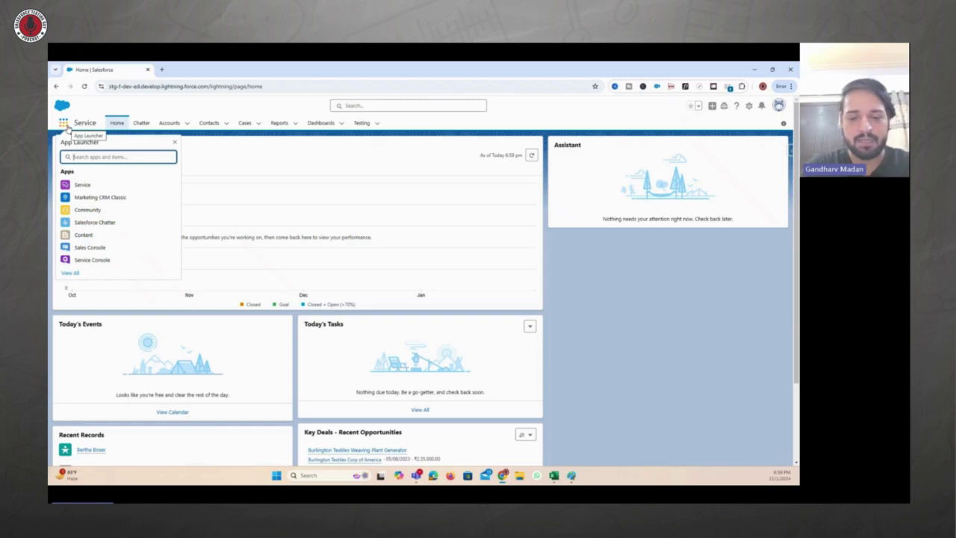
text(mark)
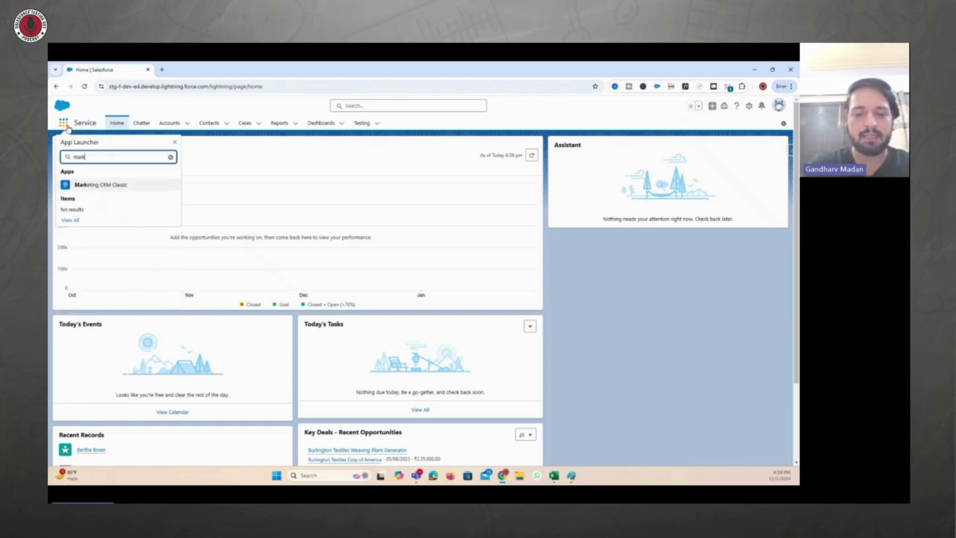
text(e)
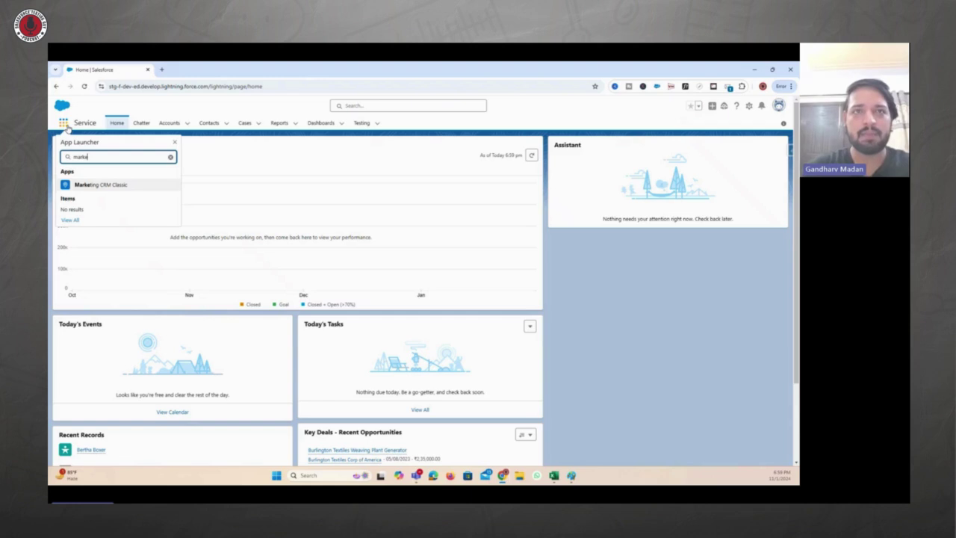
click(137, 183)
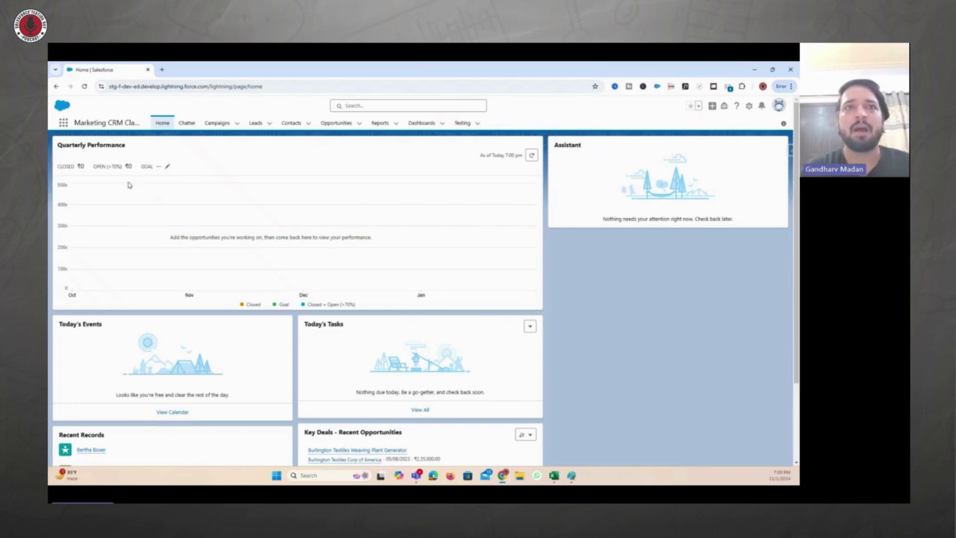
- Switch to the custom Salesforce Testing Guy Tracking app, searching the available apps for "salesforce"
click(63, 124)
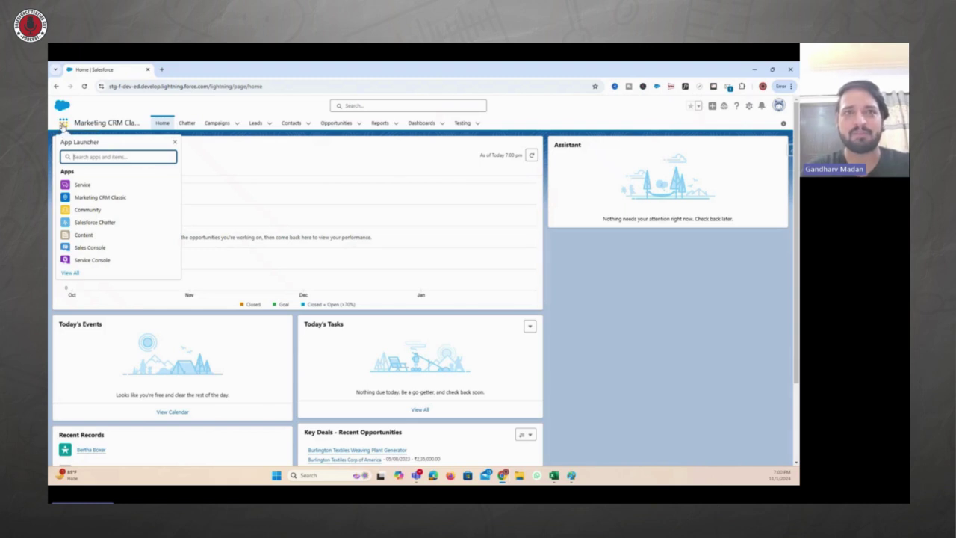
key(F5)
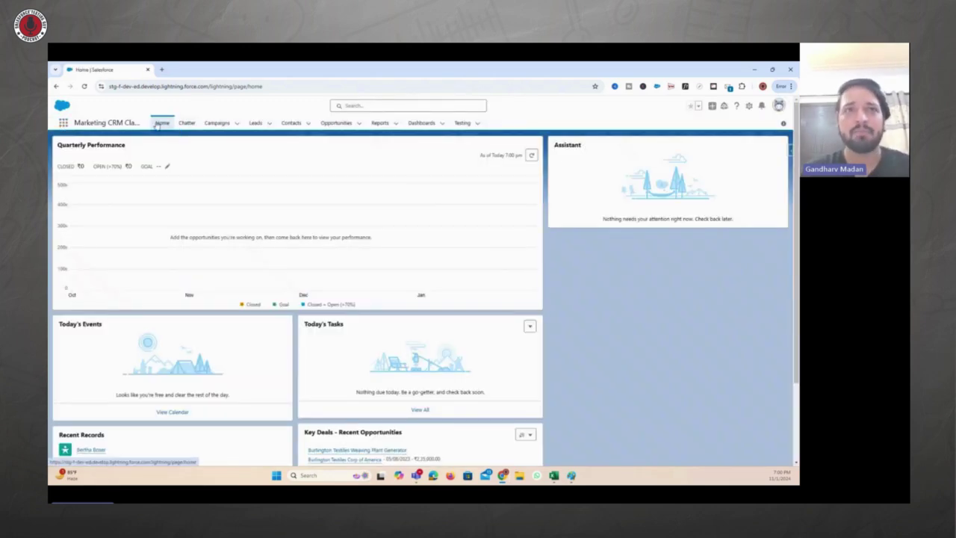
click(64, 124)
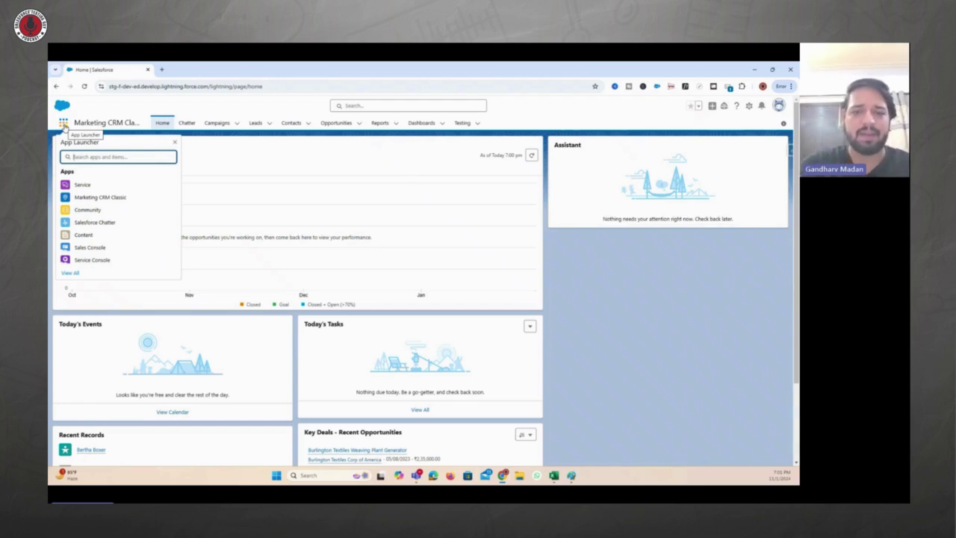
text(s)
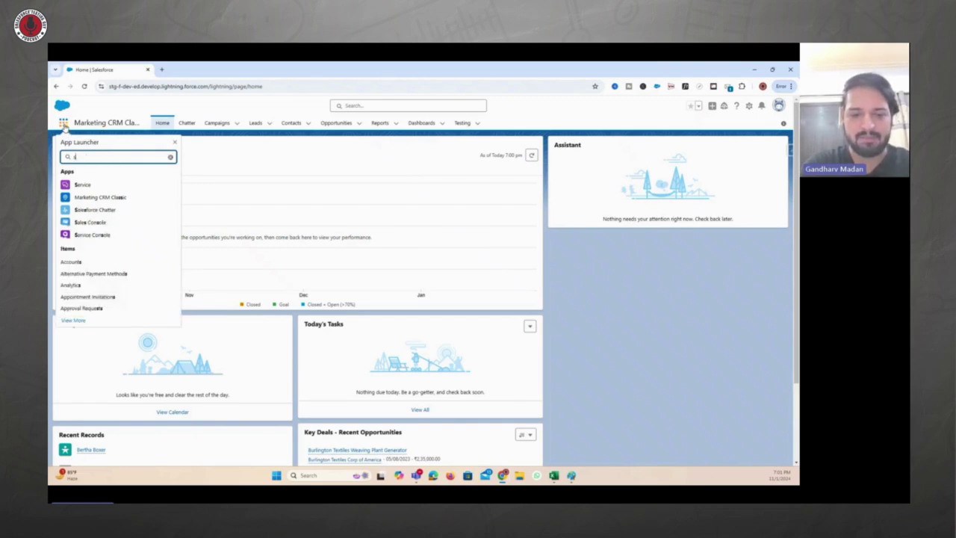
text(alesforce)
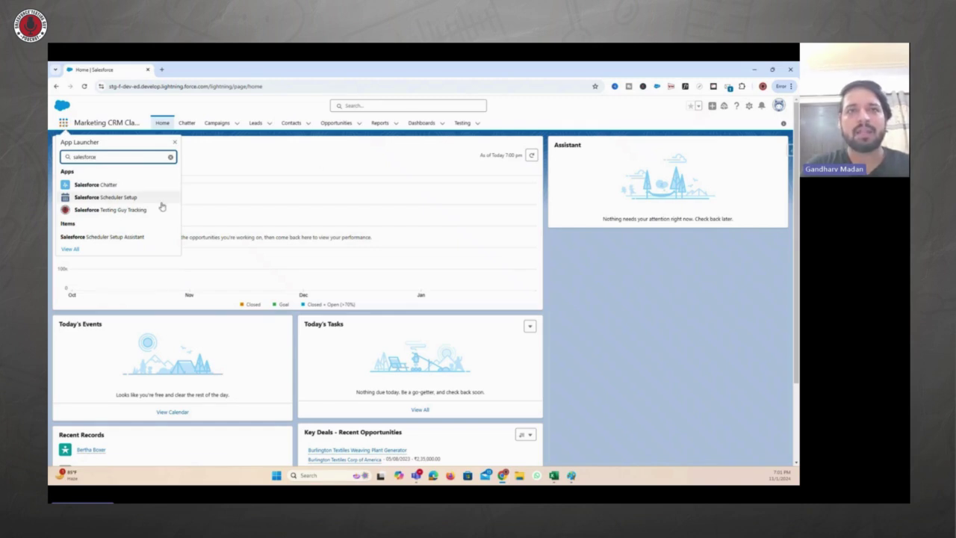
click(138, 215)
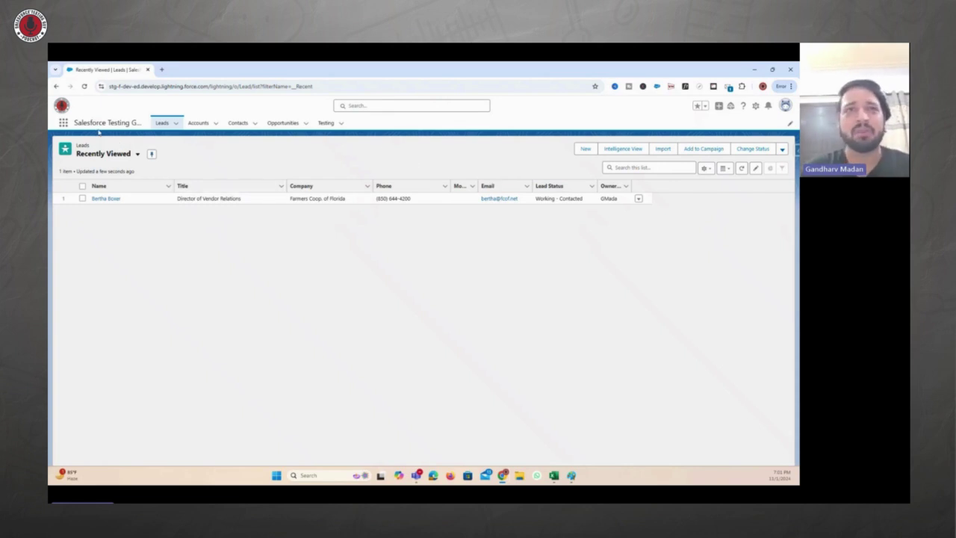
- Search the app and item list for "lead" and open the Leads object
click(64, 122)
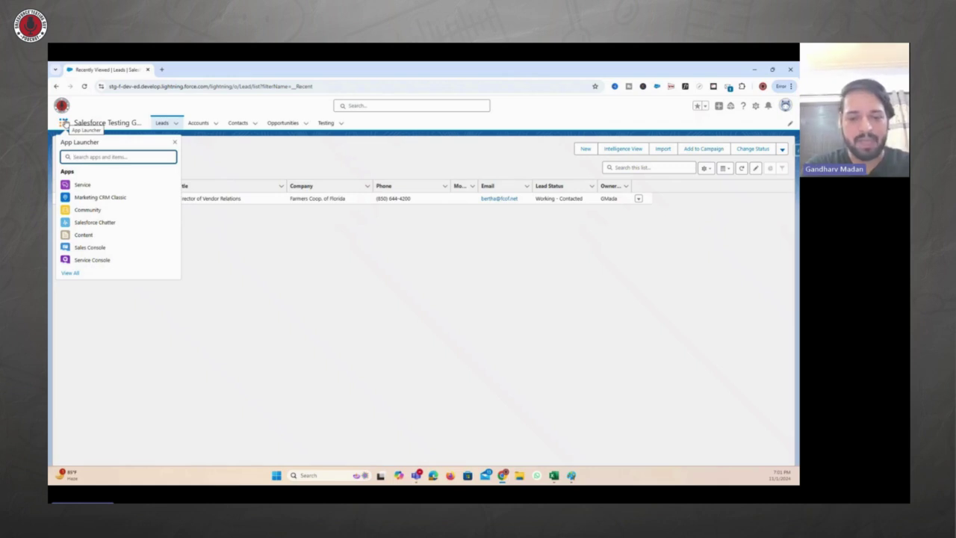
text(lead)
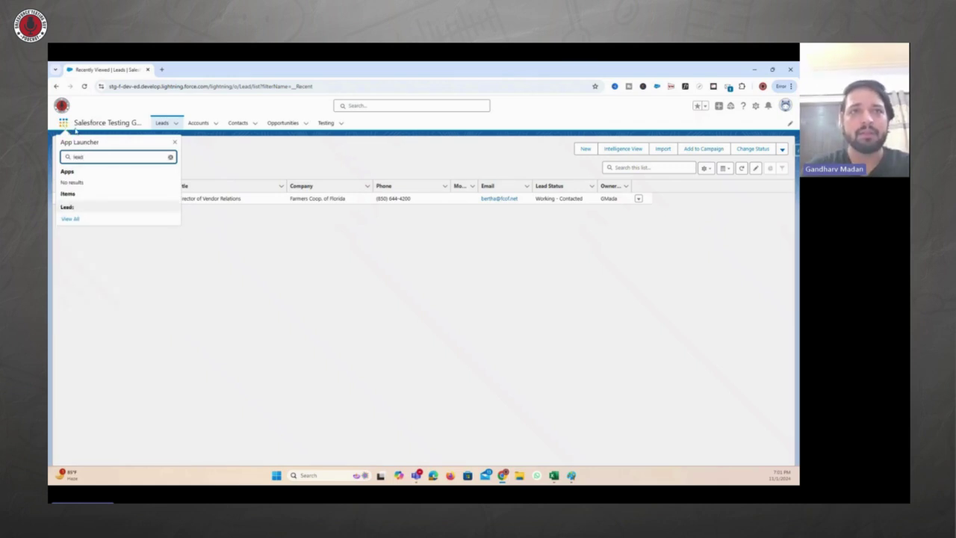
click(67, 207)
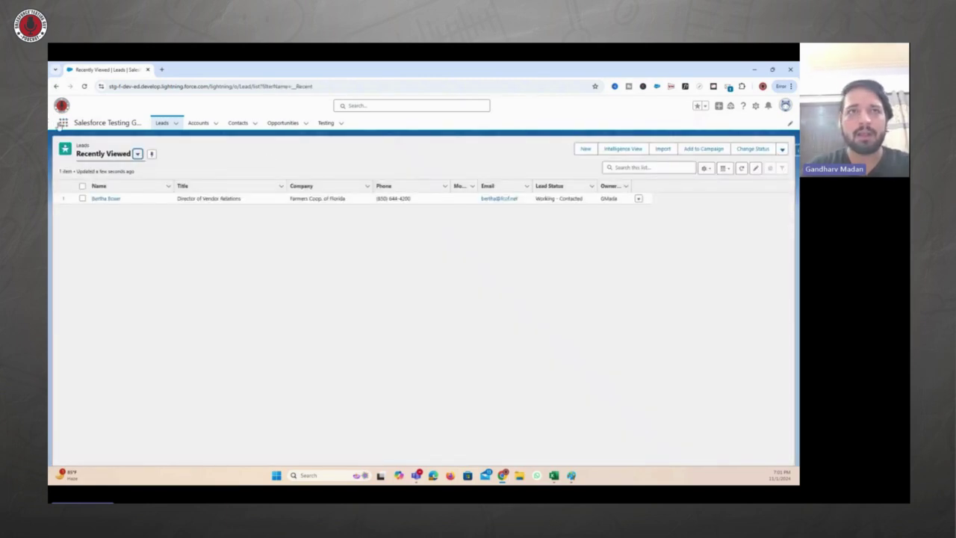
- Search the app and item list for "reports" and open the Reports item
click(61, 124)
text(re)
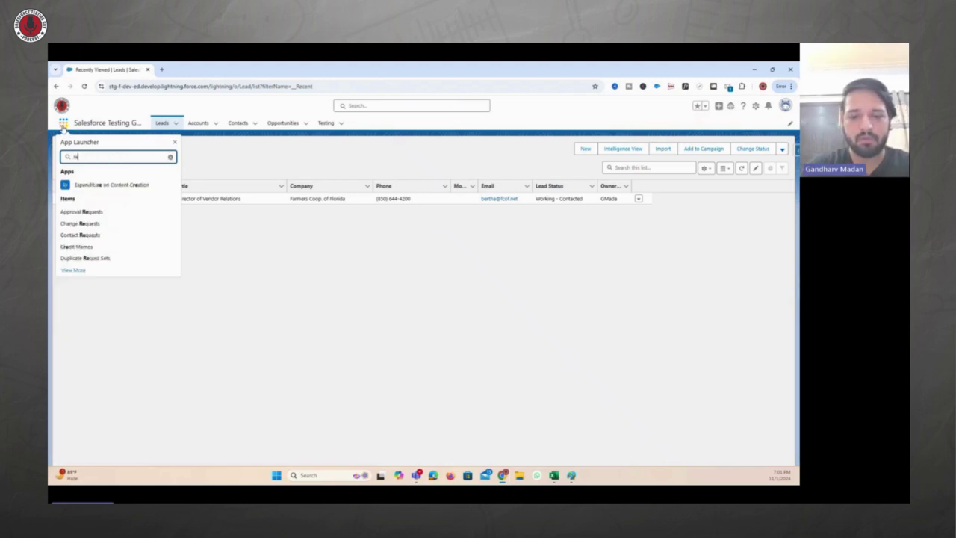
text(ports)
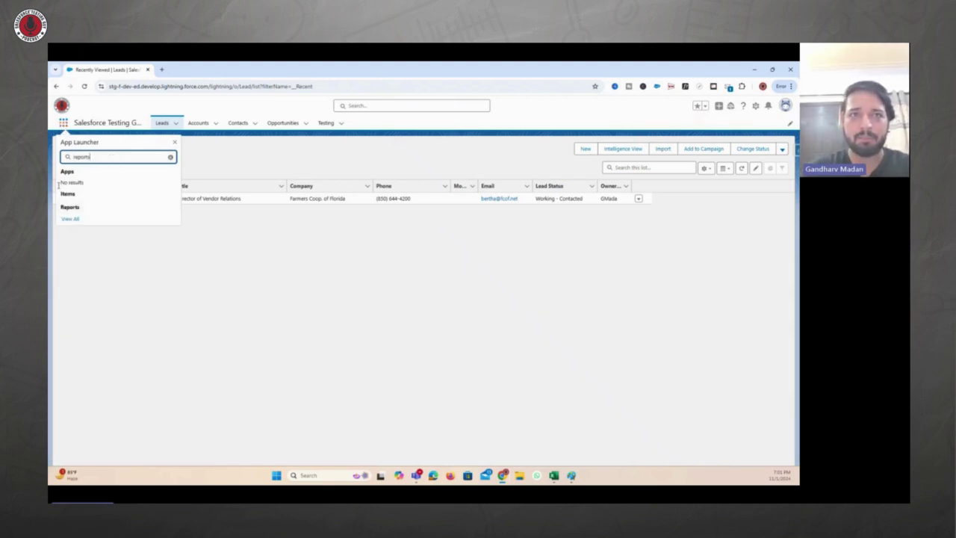
click(71, 206)
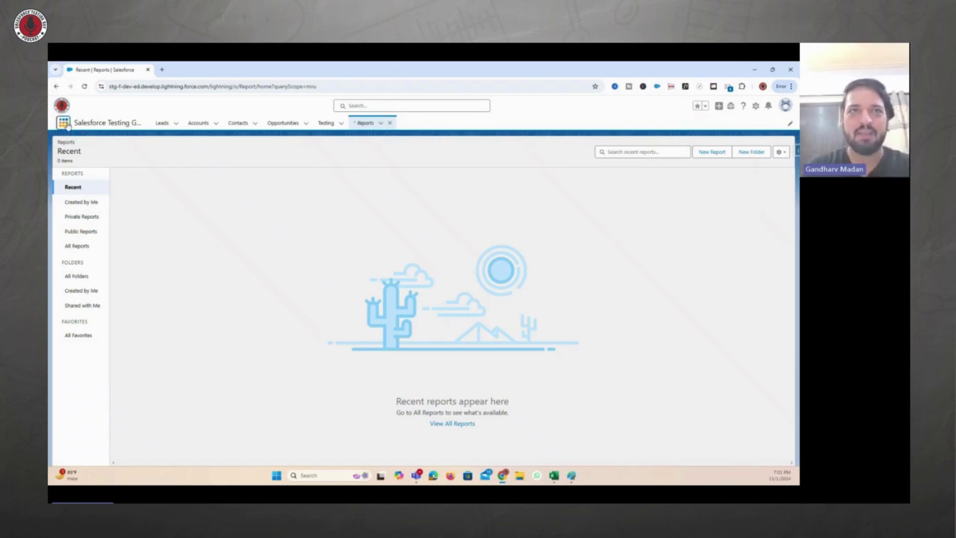
- Search the app and item list for "dashboar" and open the Dashboards item
click(63, 123)
text(dash)
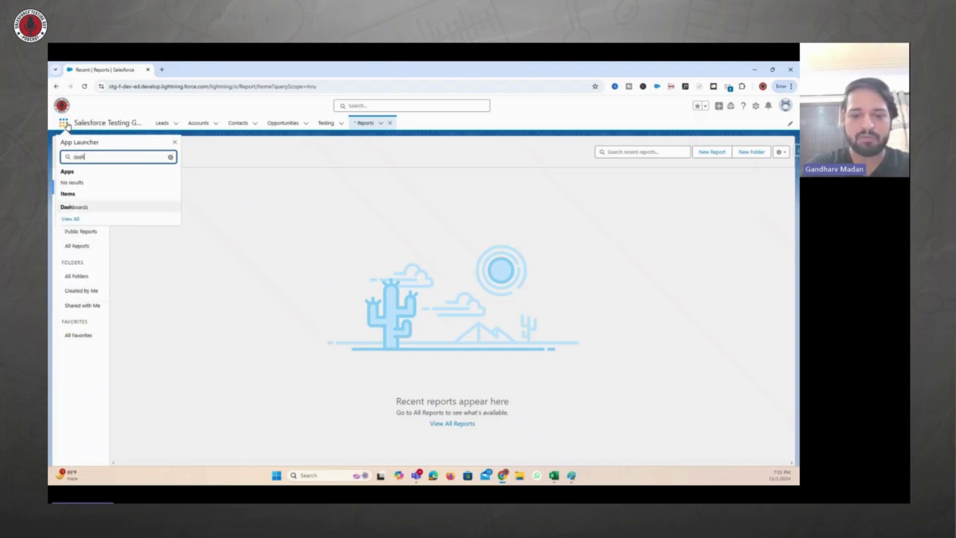
text(boar)
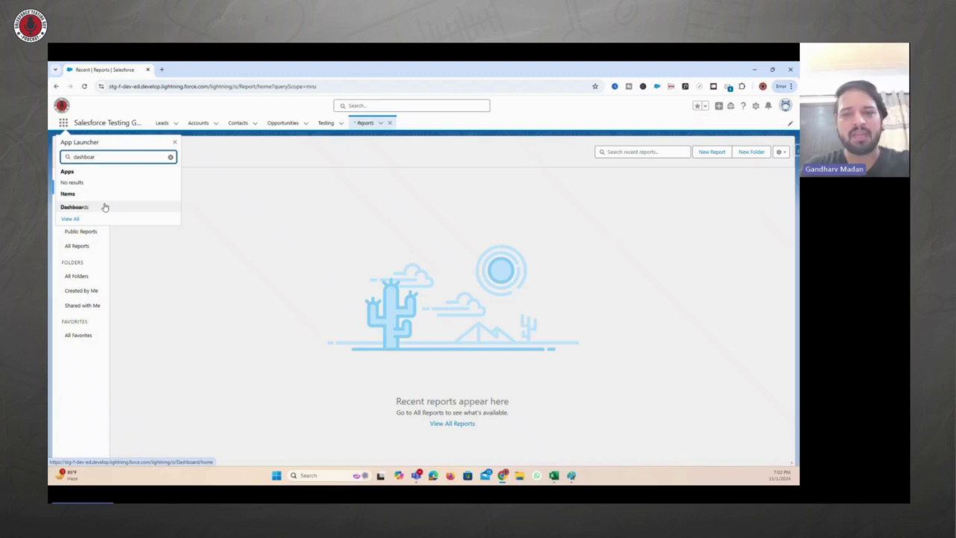
click(105, 206)
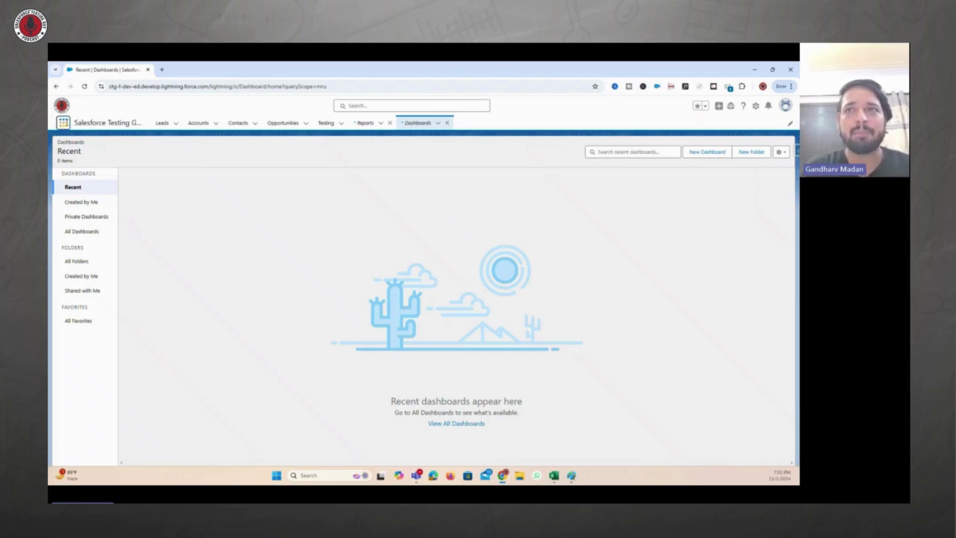
- Search the app and item list for "repo" and return to the Reports item
click(64, 122)
text(re)
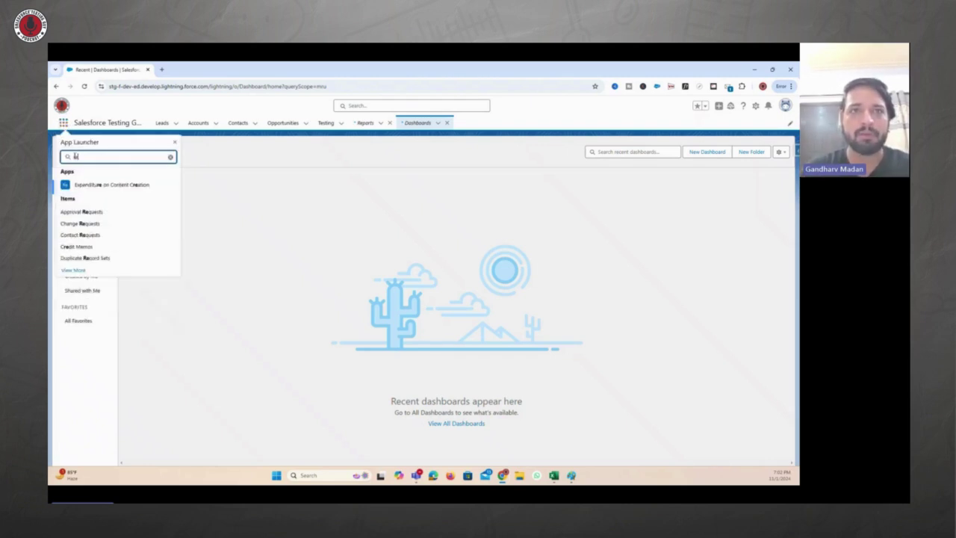
text(po)
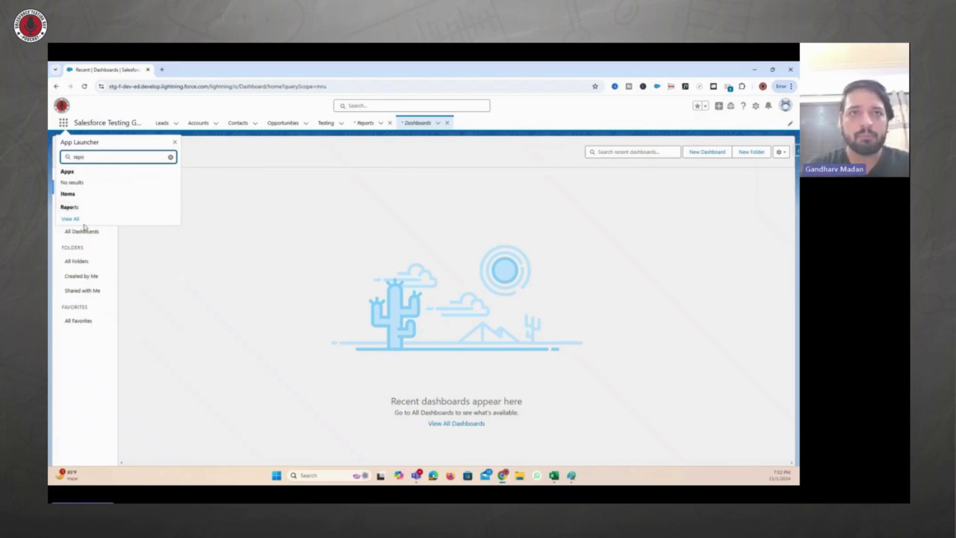
click(71, 207)
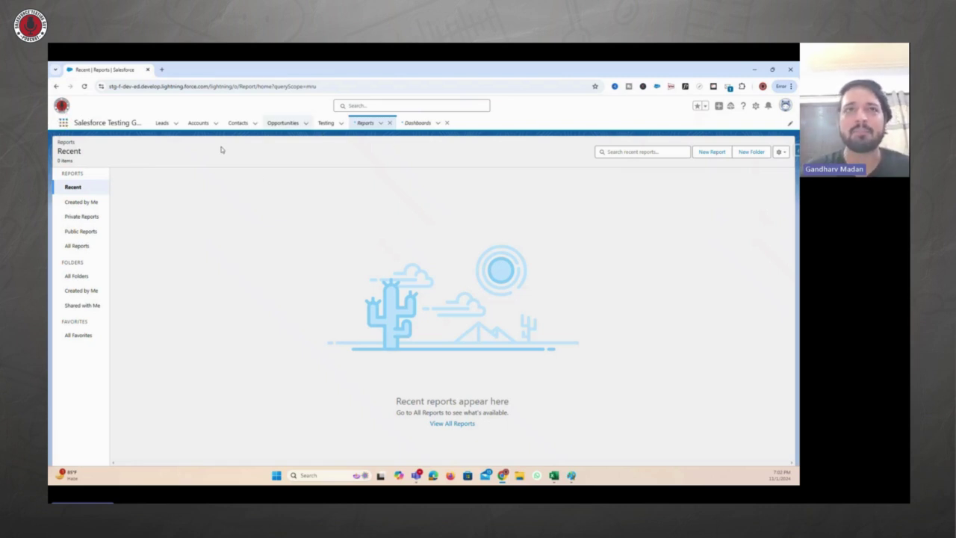
- Switch from the custom app to the standard Sales Console app using the App Launcher's app list
click(63, 124)
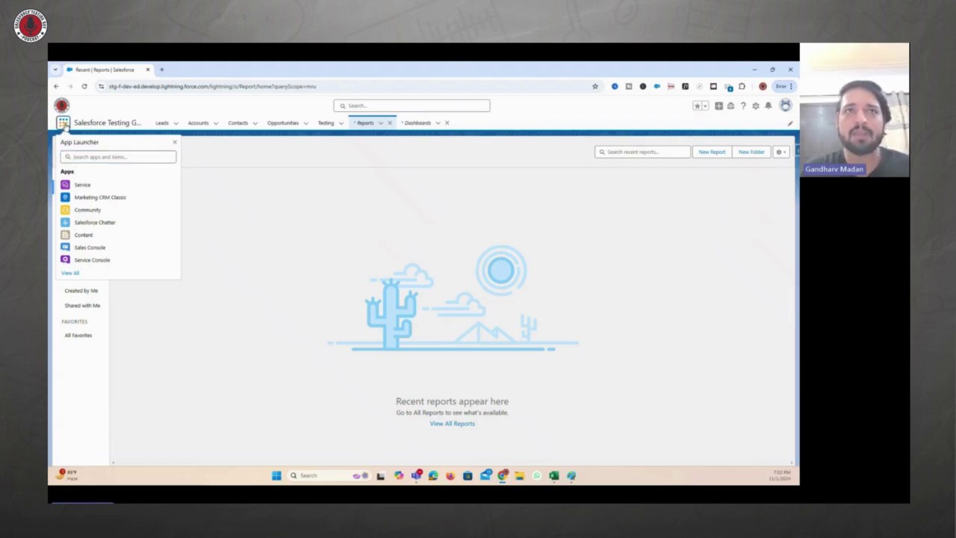
click(63, 125)
click(64, 125)
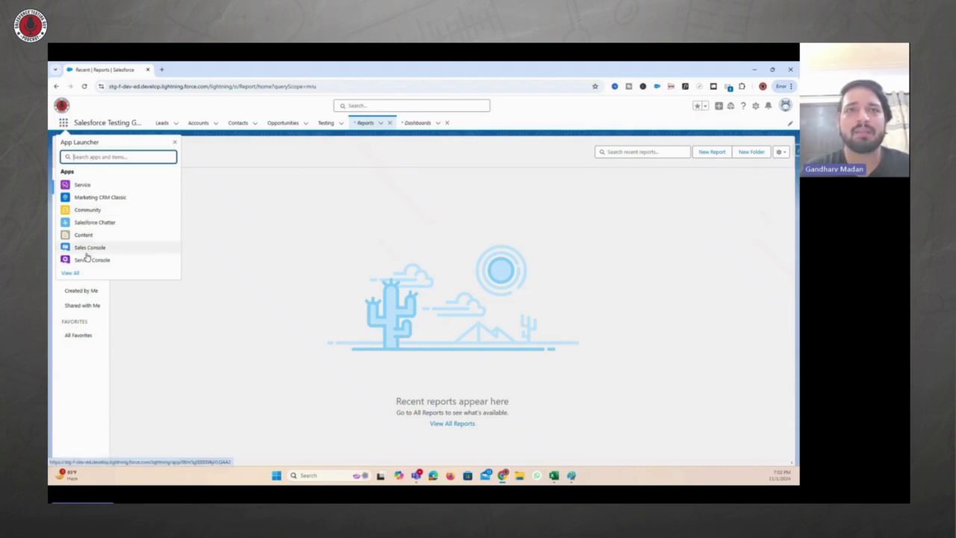
click(87, 249)
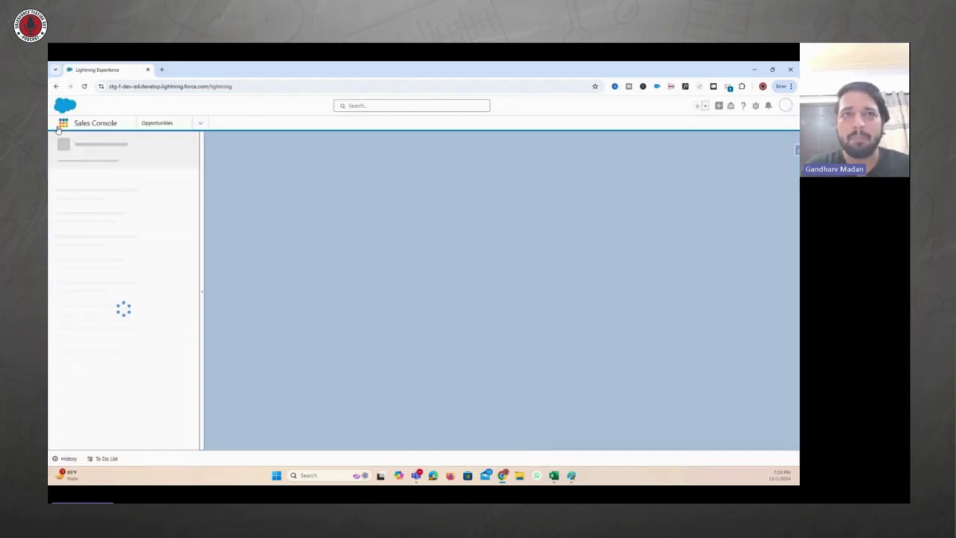
- Switch back to the Salesforce Testing Guy Tracking app, searching the available apps for "salesforce"
click(62, 124)
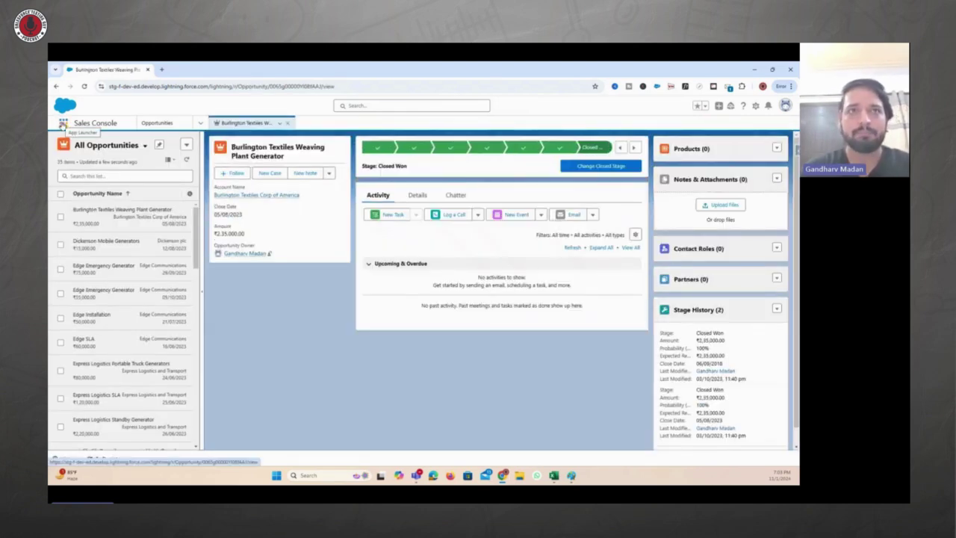
click(63, 124)
text(salesf)
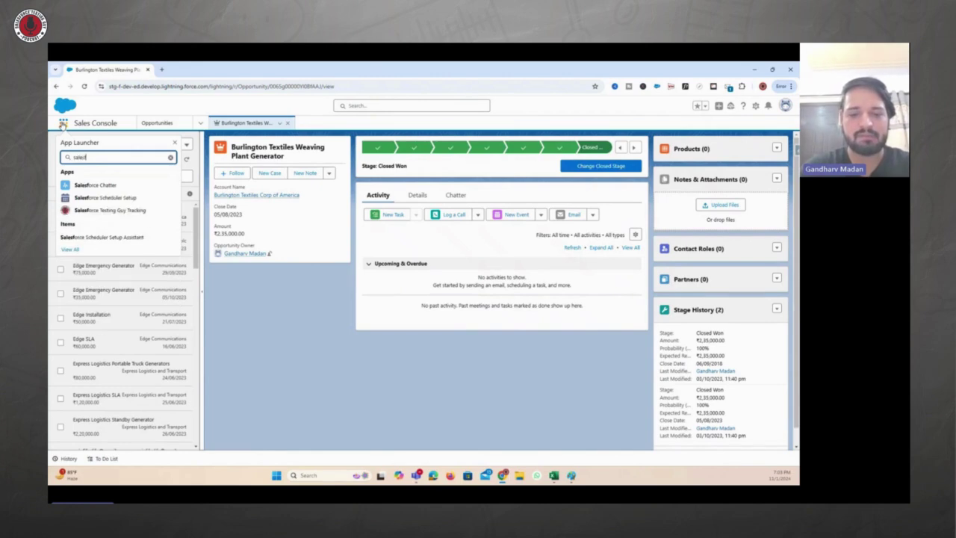
text(orce)
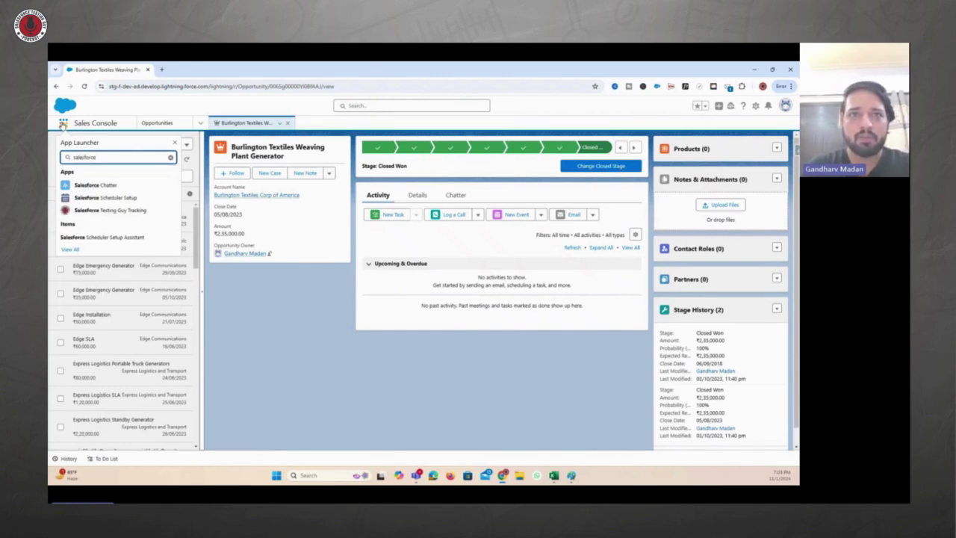
click(110, 211)
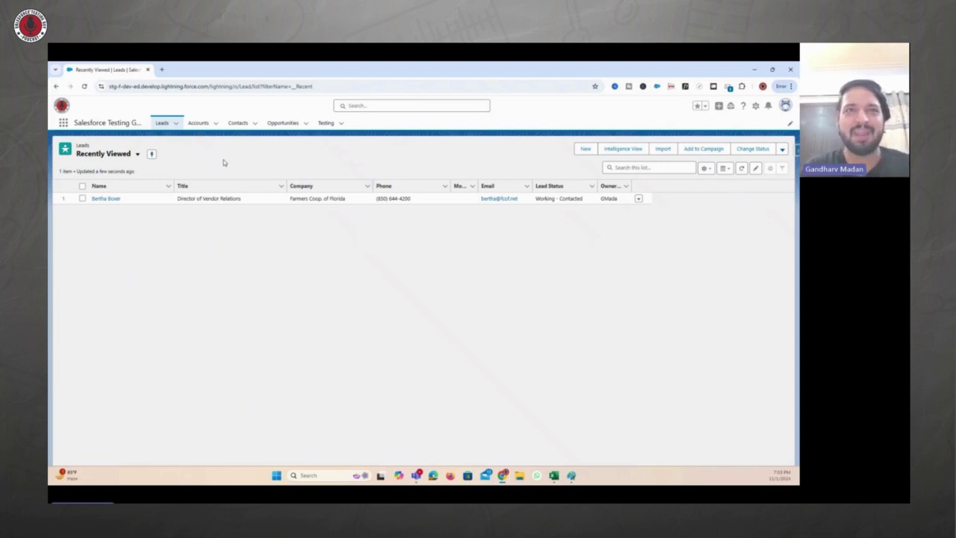
- View the App Launcher's complete list of apps and items, look through it, and close it
click(64, 122)
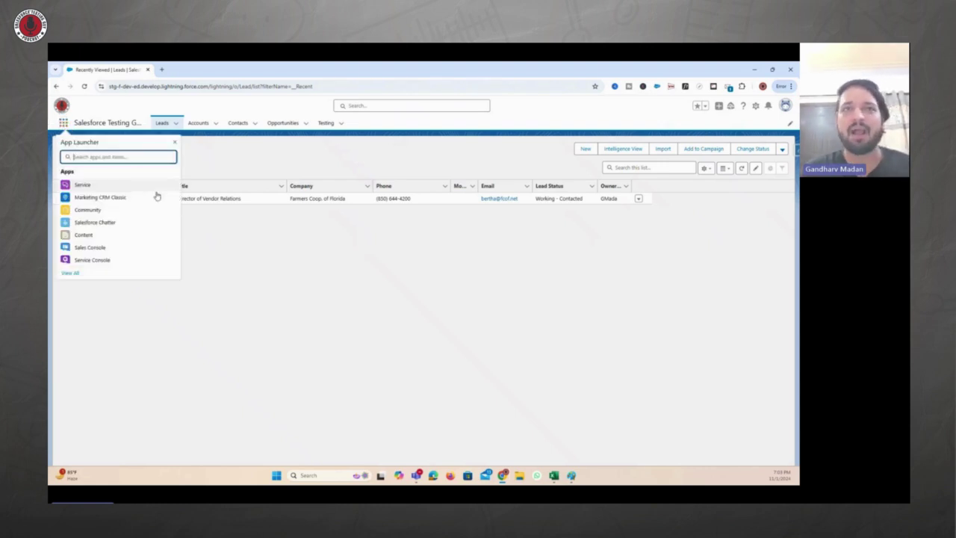
click(76, 274)
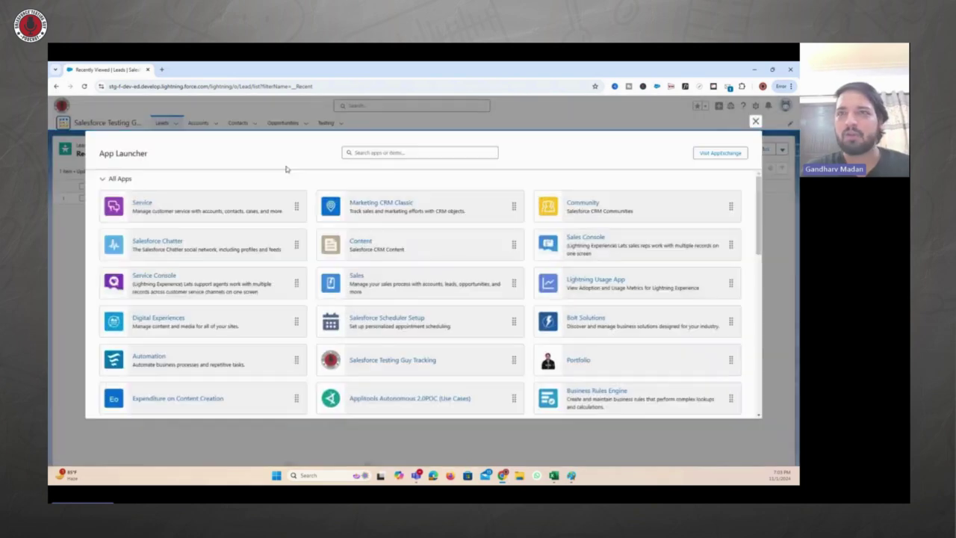
scroll(553, 271, down, 10)
scroll(553, 271, up, 10)
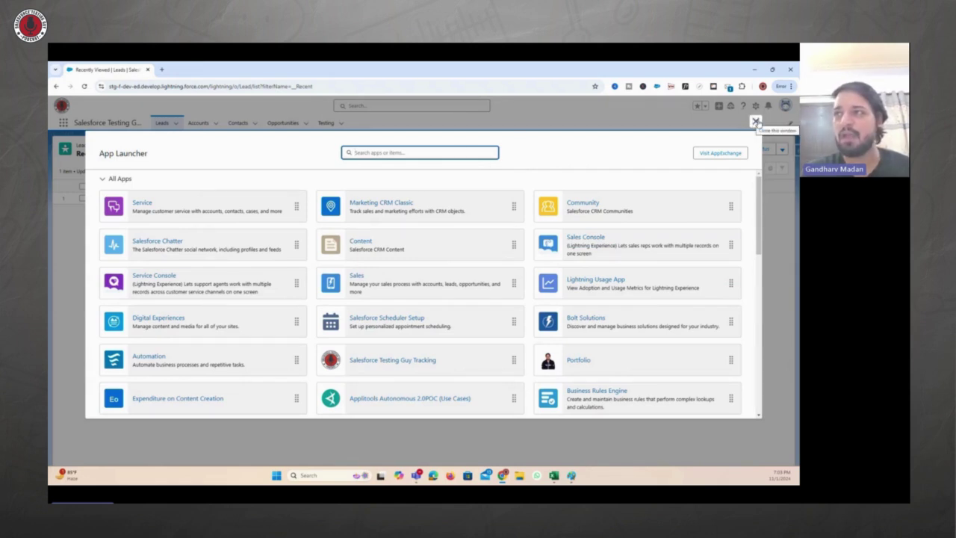
click(756, 122)
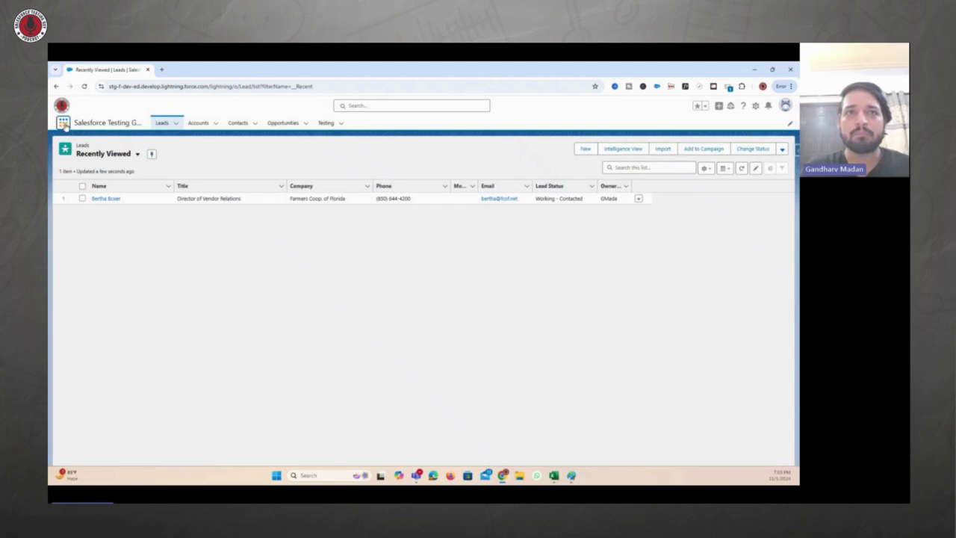
- Open the App Launcher from the Leads page to show its app list and search
click(63, 123)
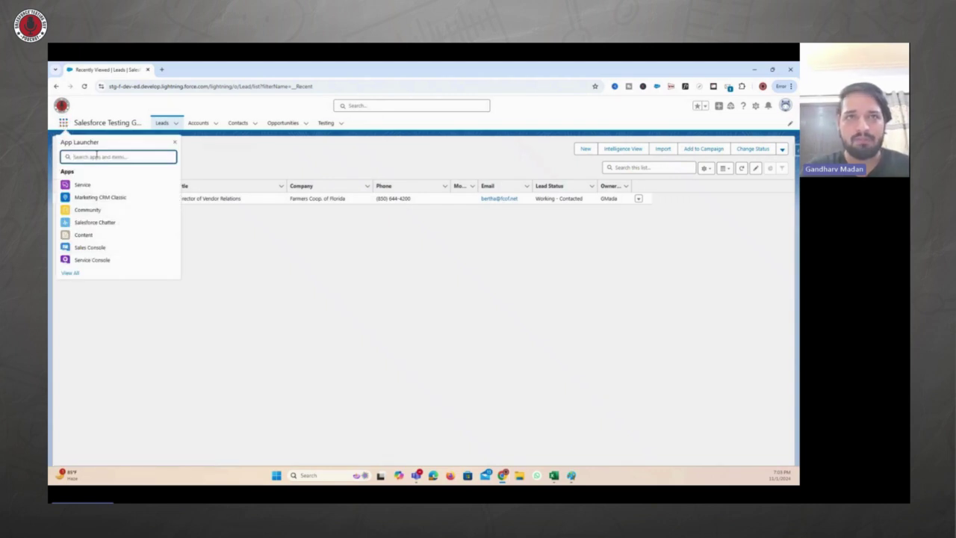